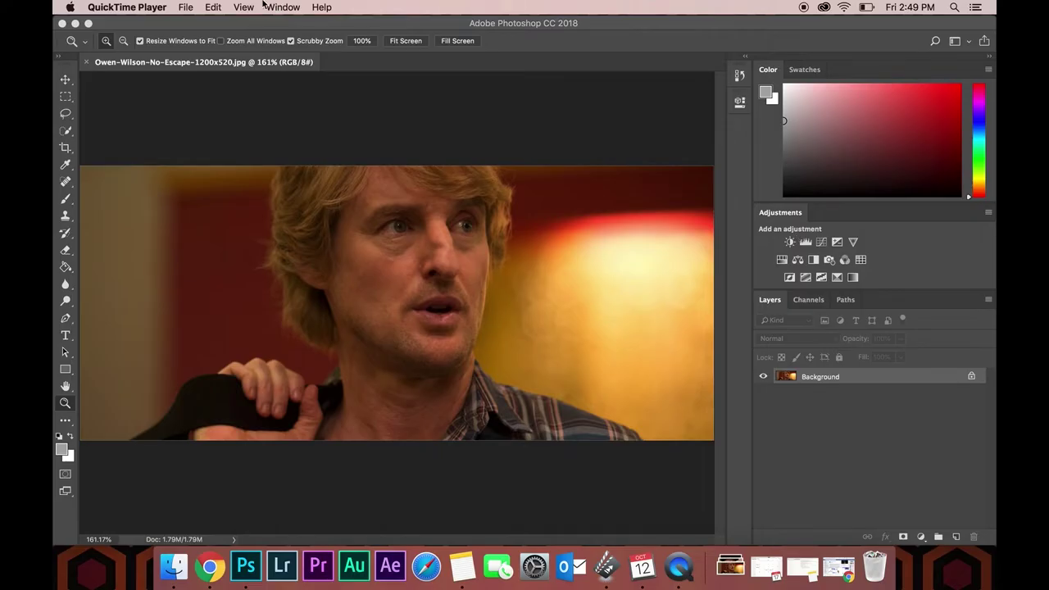
Sharpen the photo with Unsharp Mask at Amount 267%, Radius 1.0 pixels and Threshold 0 levels
click(258, 7)
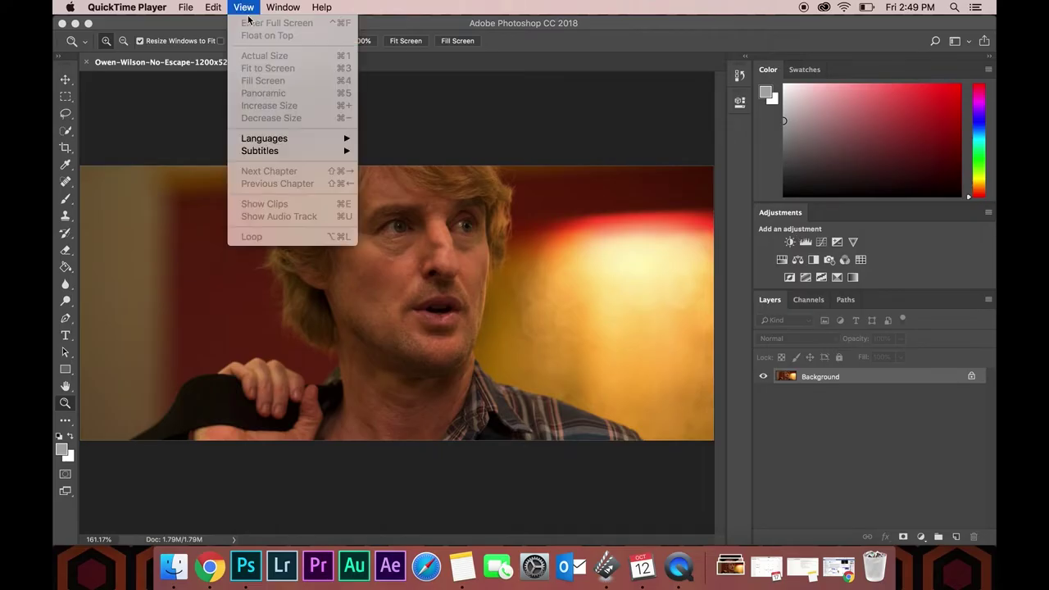
click(509, 104)
click(374, 7)
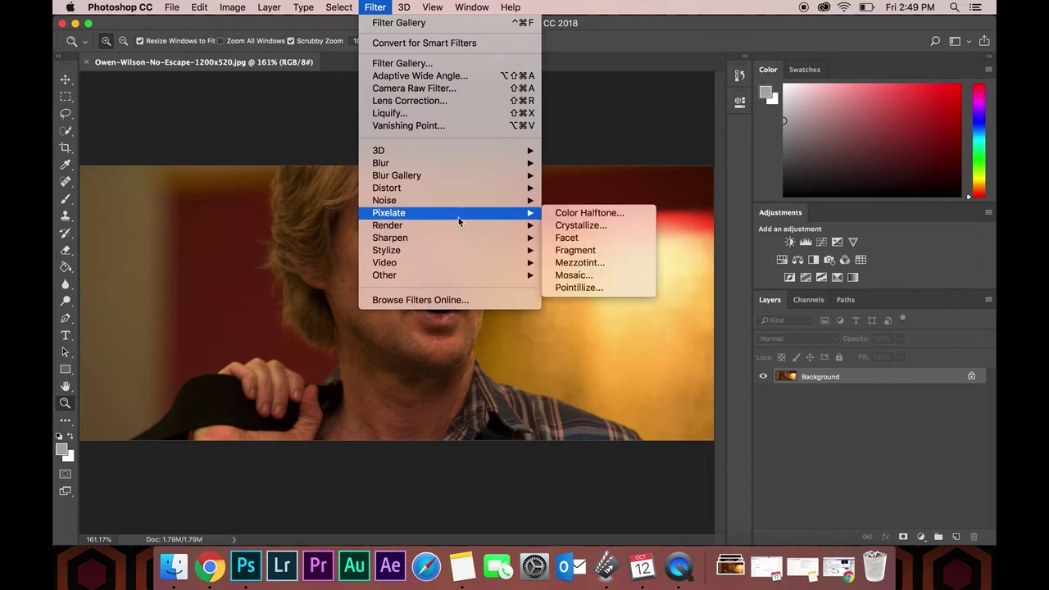
mouse_move(437, 241)
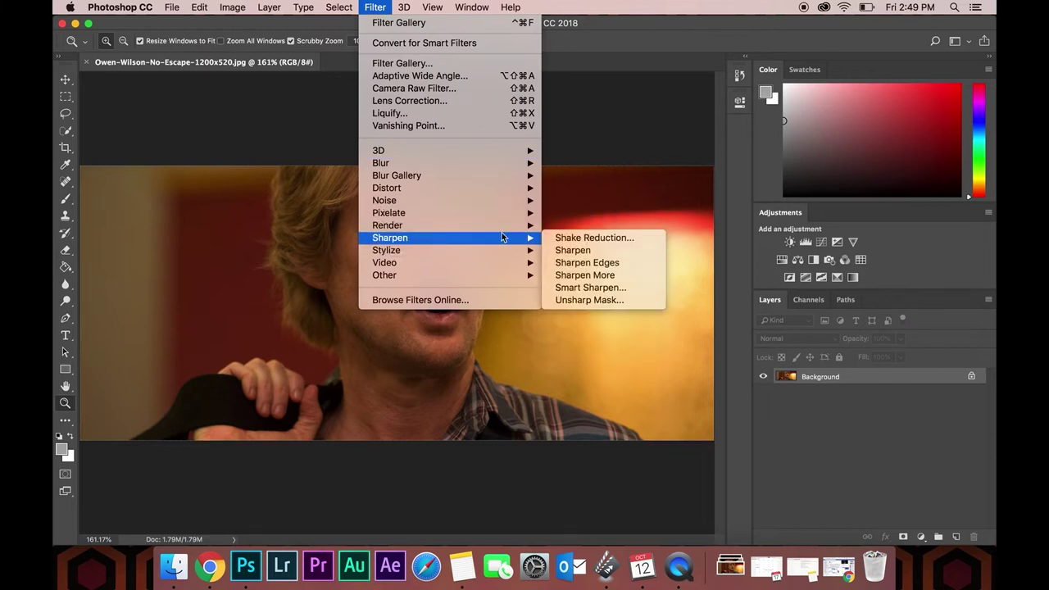
click(583, 298)
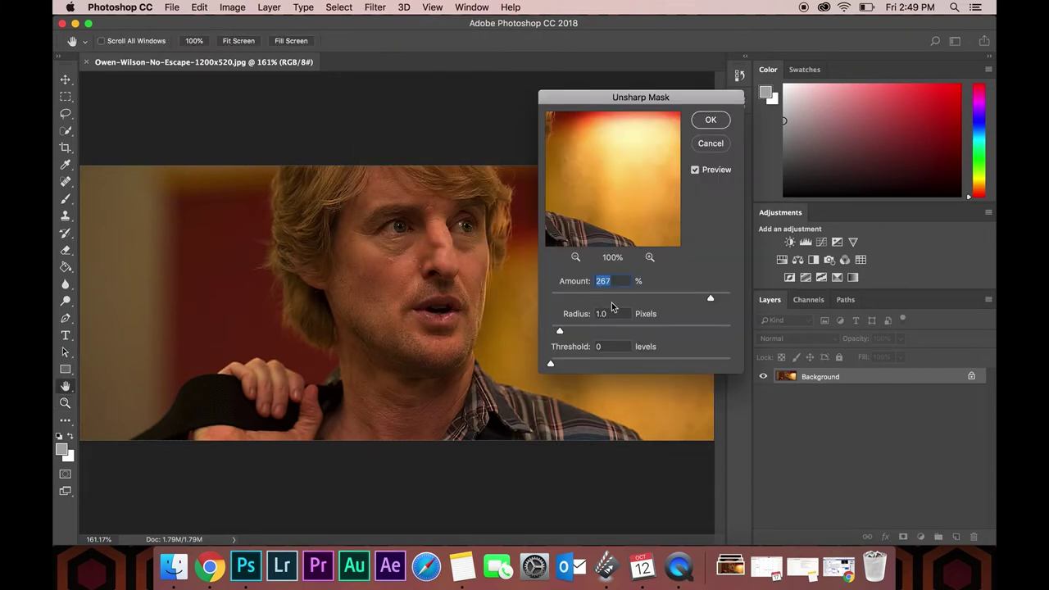
click(711, 121)
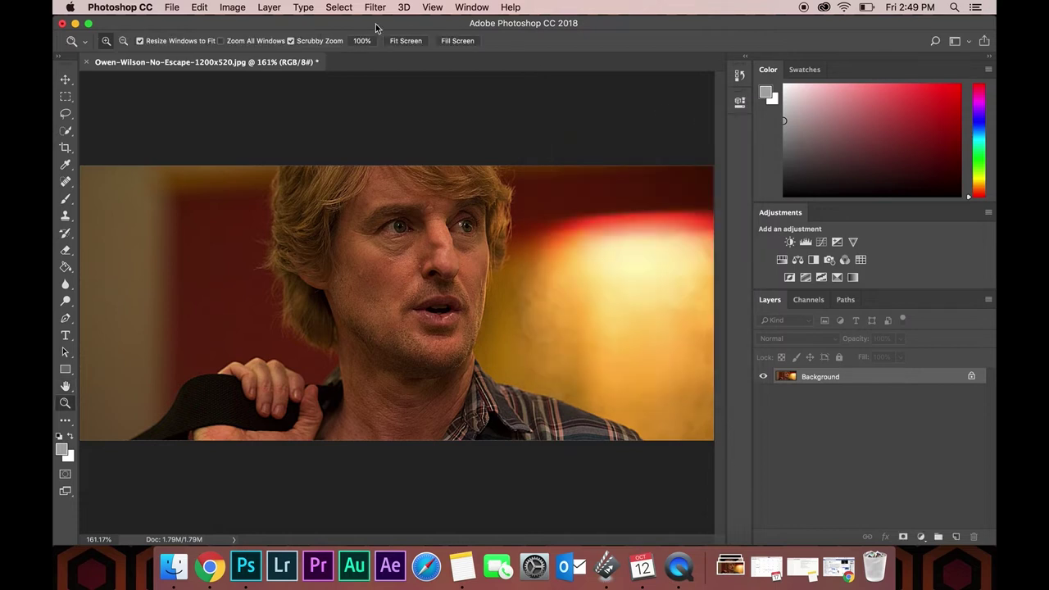
Increase the photo's brightness and contrast with the Brightness/Contrast adjustment
click(274, 7)
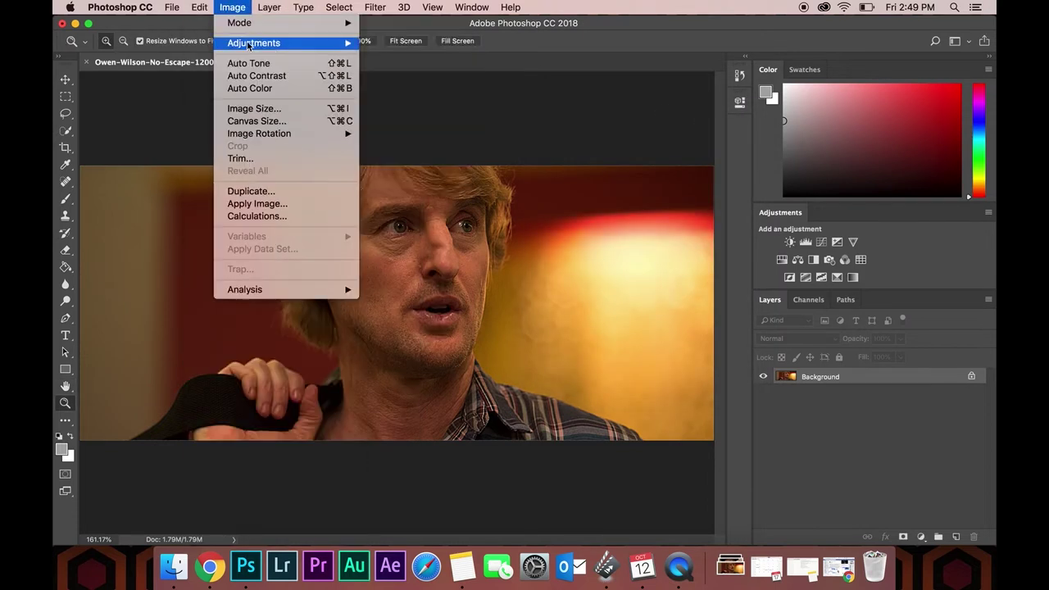
mouse_move(250, 47)
click(417, 43)
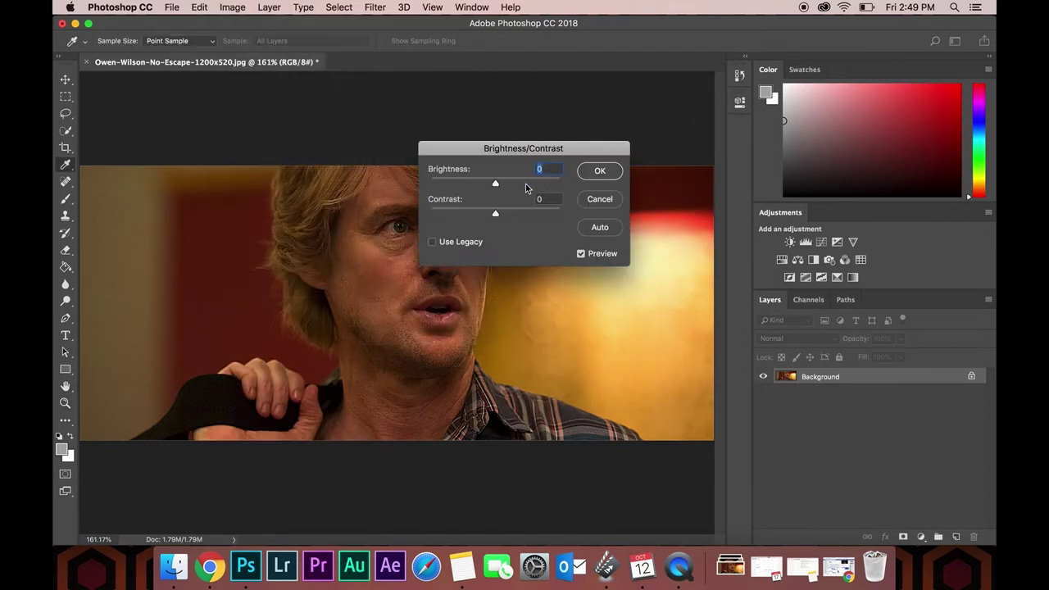
drag(498, 188, 520, 216)
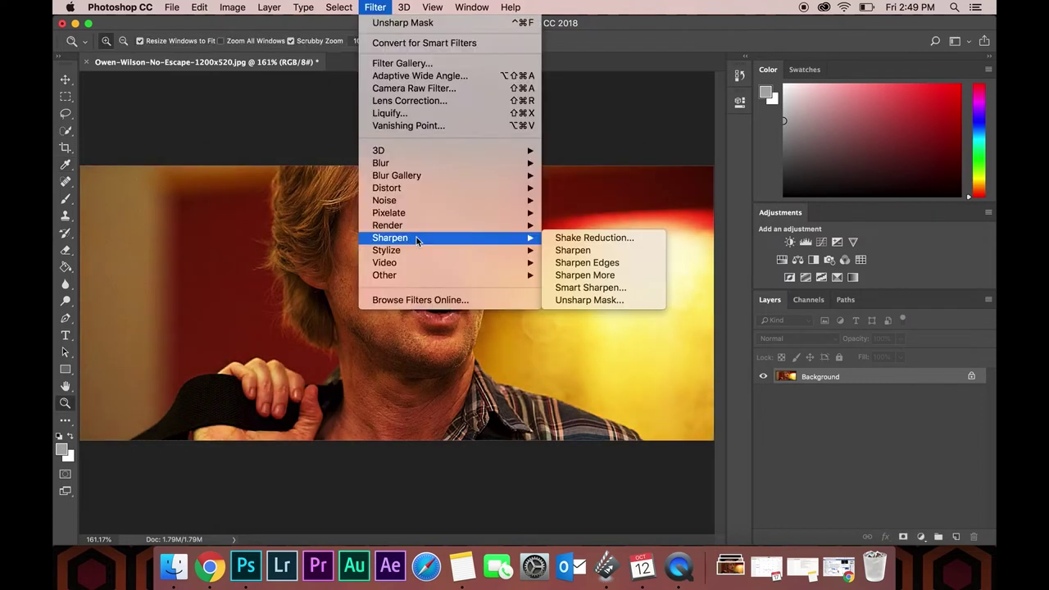
Open the Oil Paint filter for the sharpened photo
mouse_move(414, 250)
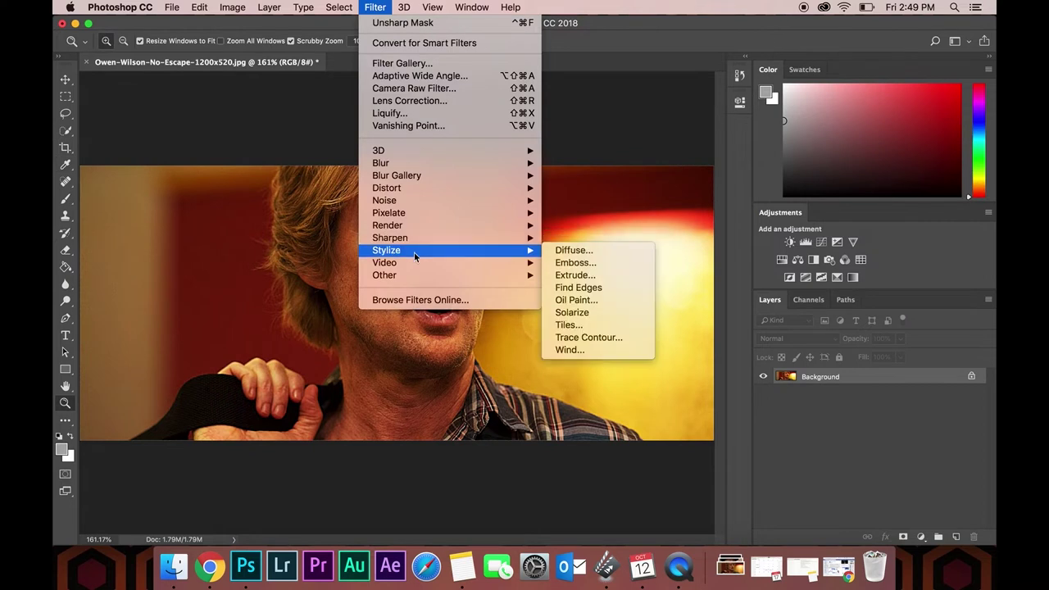
click(588, 300)
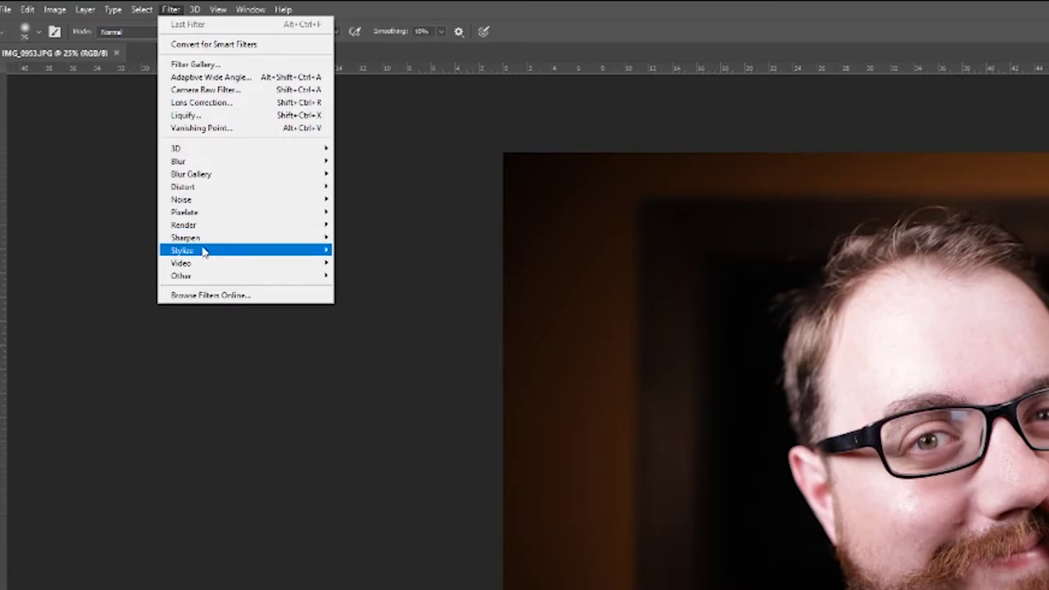
mouse_move(205, 250)
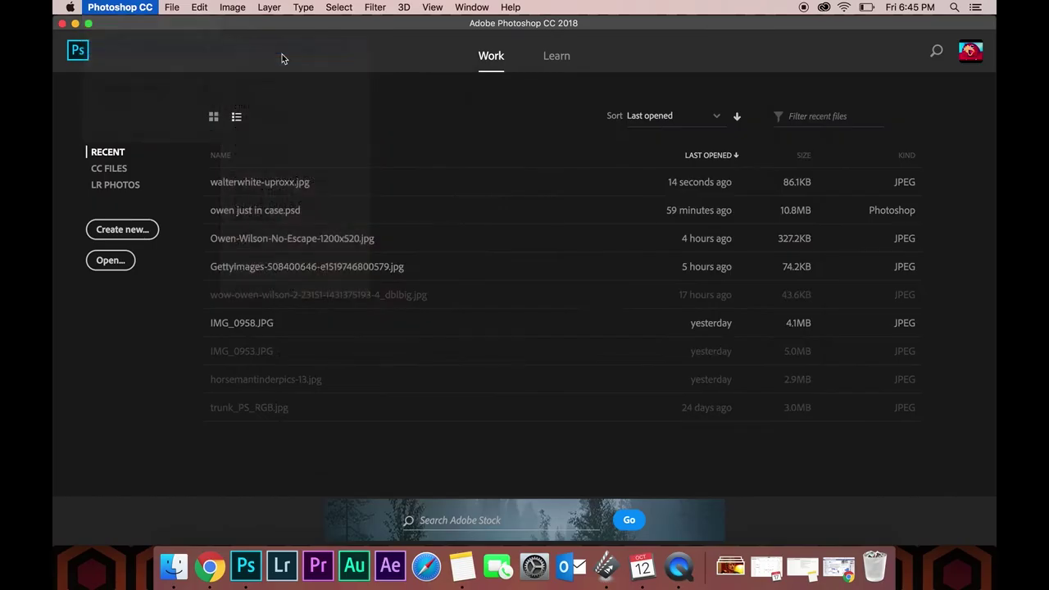
Check the Use Graphics Processor and Use OpenCL options in the Performance preferences and their advanced graphics settings
key(super+k)
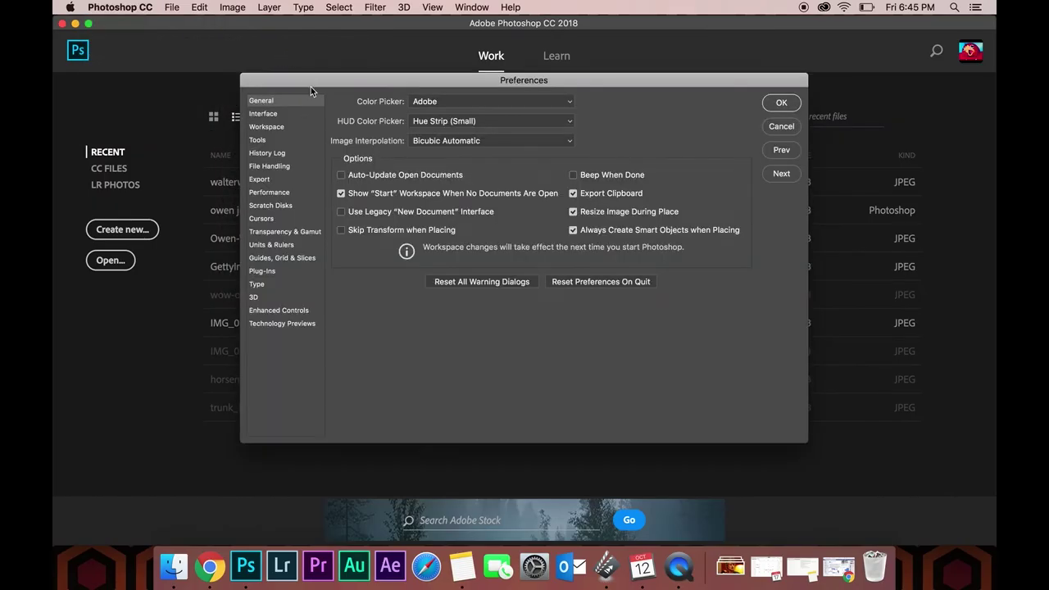
click(278, 192)
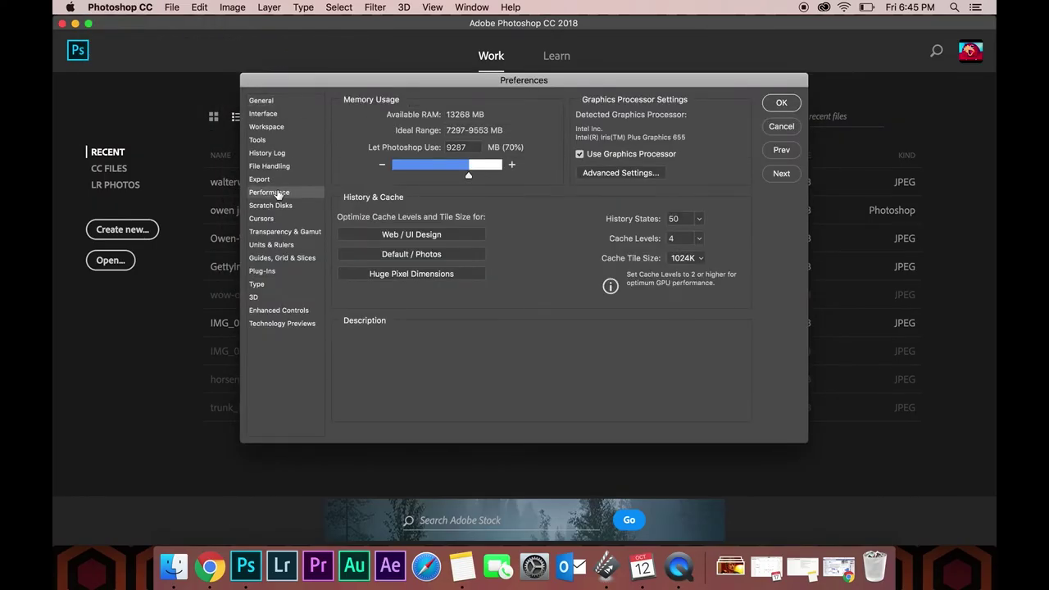
mouse_move(600, 158)
click(600, 175)
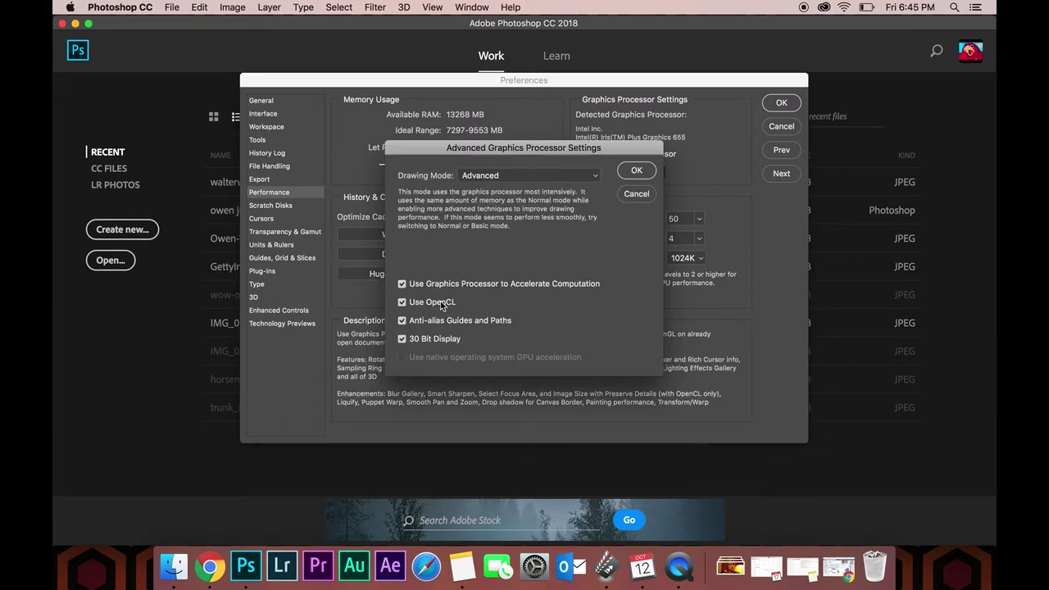
click(635, 172)
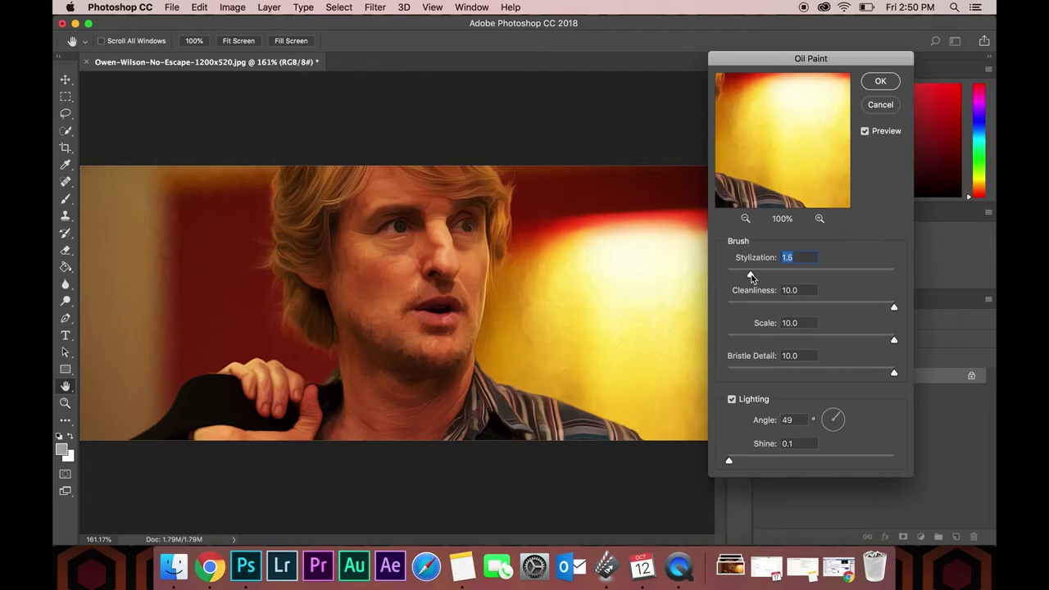
Apply Oil Paint with Stylization 2.1, Cleanliness 2.5, Scale 10.0, Bristle Detail 8.0, lighting Angle 42° and Shine 0.1
drag(751, 277, 745, 278)
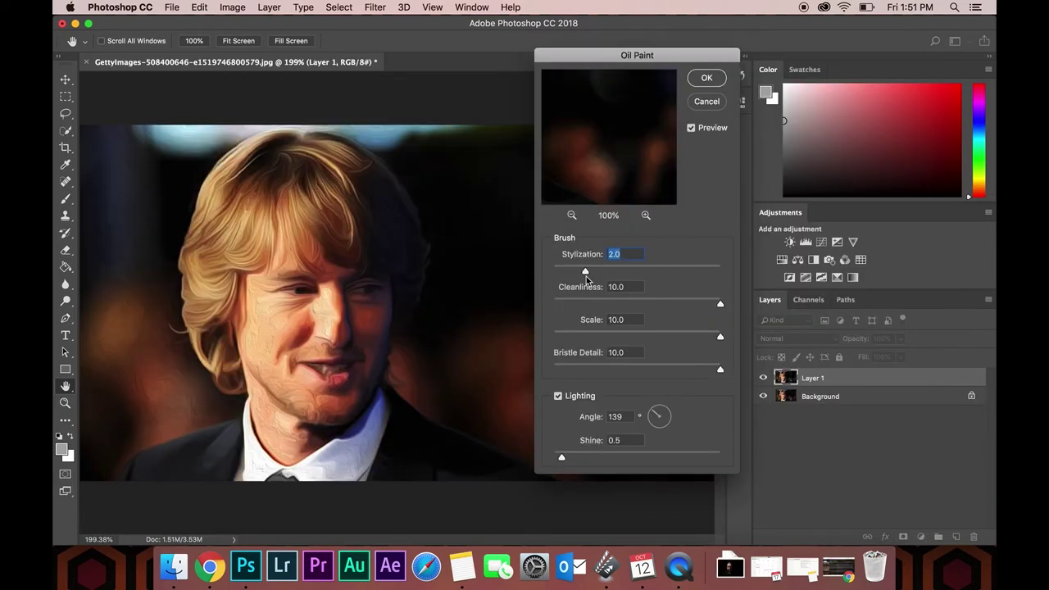
drag(585, 274, 714, 279)
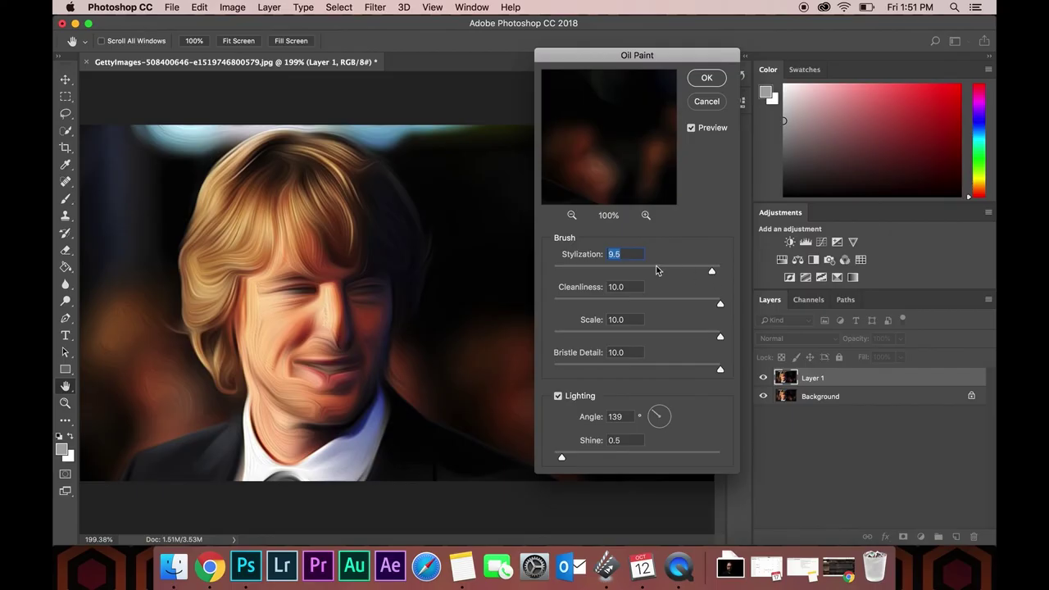
drag(713, 275, 647, 276)
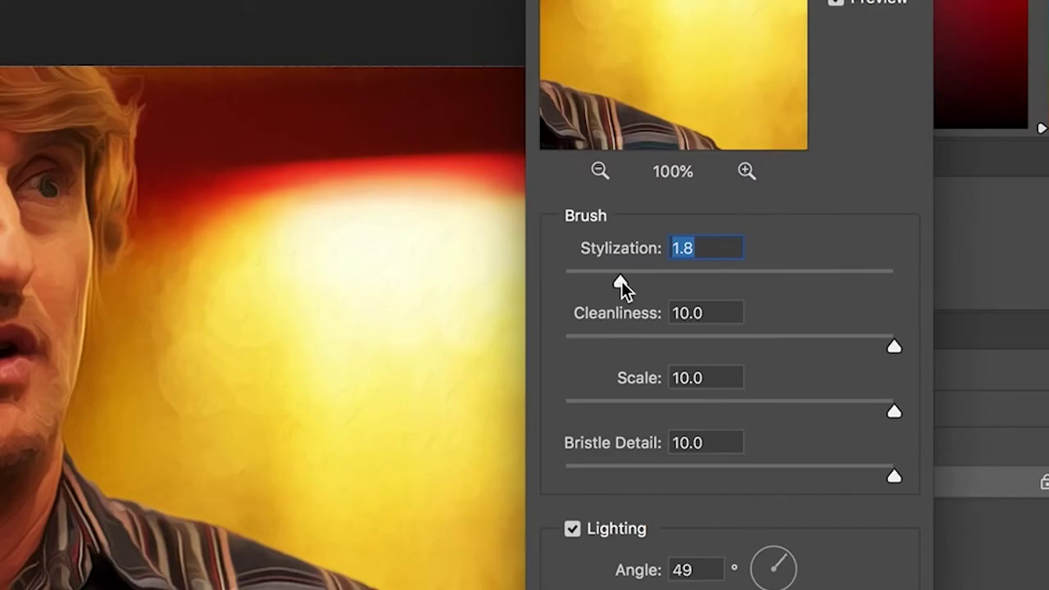
drag(582, 270, 599, 281)
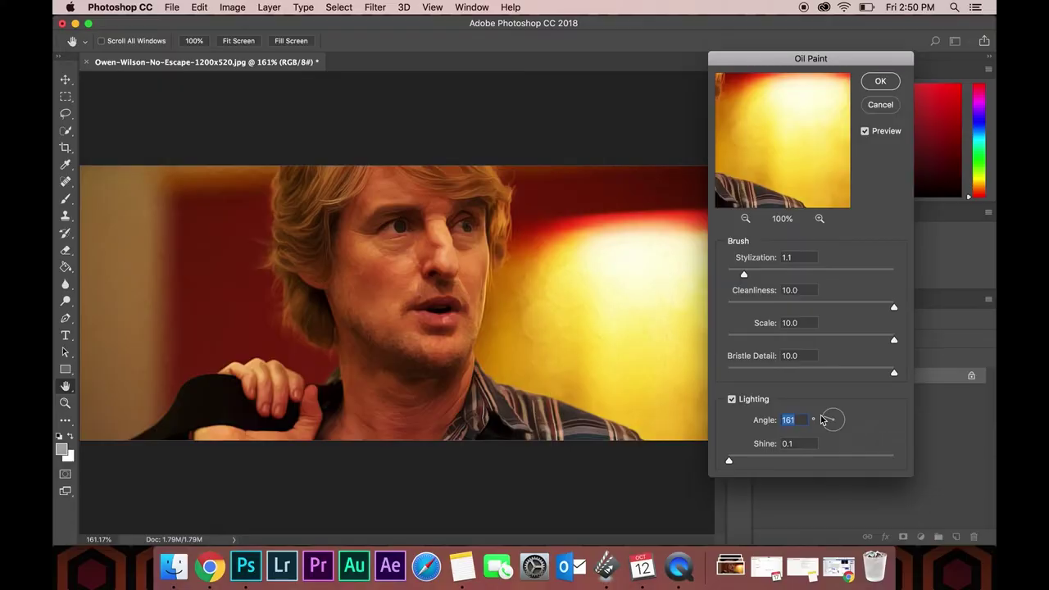
drag(827, 421, 852, 402)
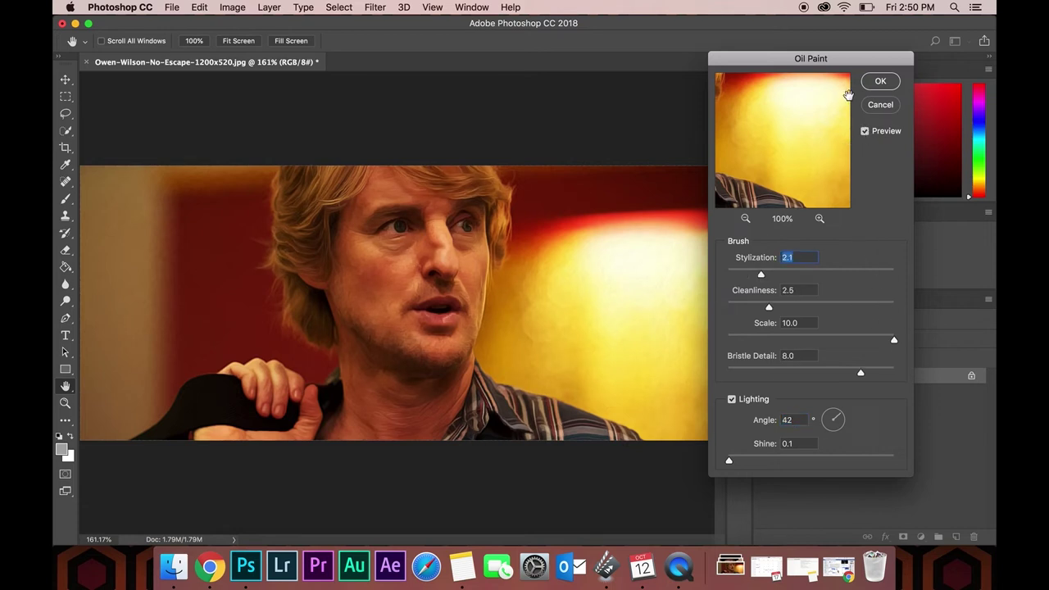
click(881, 80)
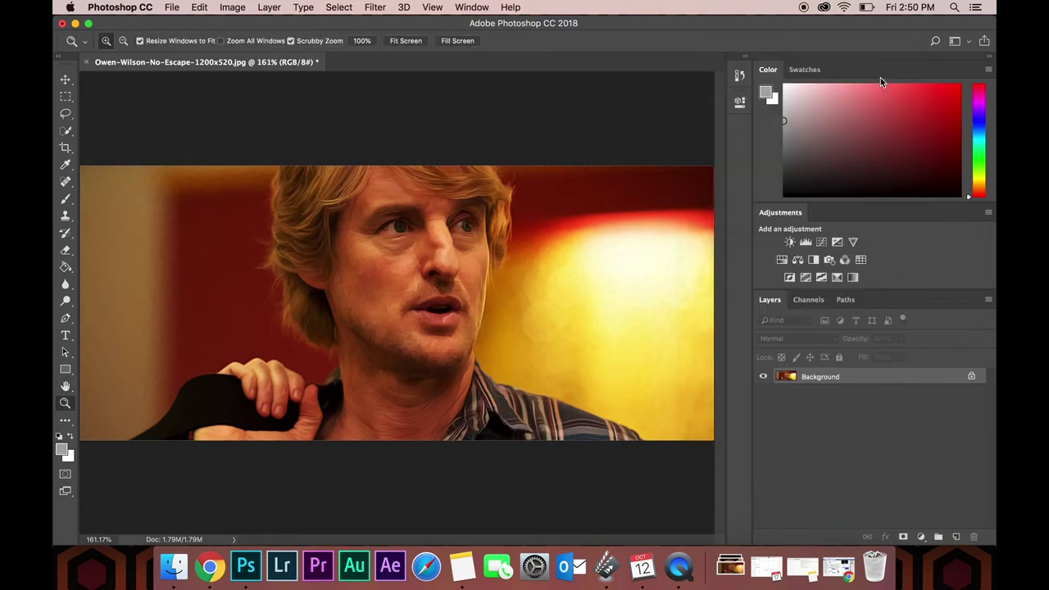
Duplicate the Background layer and mask the copy with a selection loaded from the RGB channel
key(super+j)
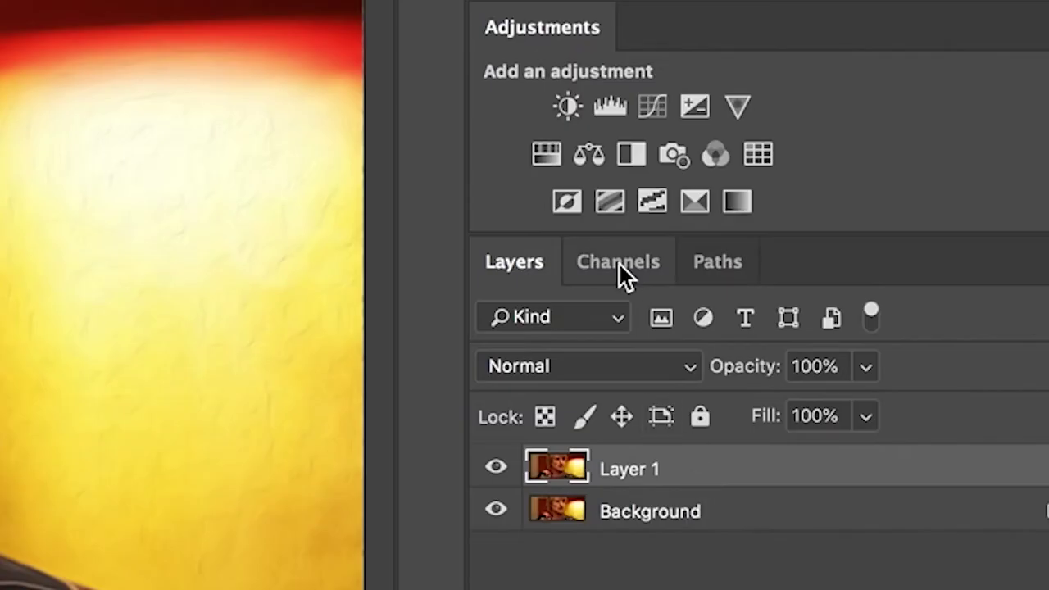
click(618, 262)
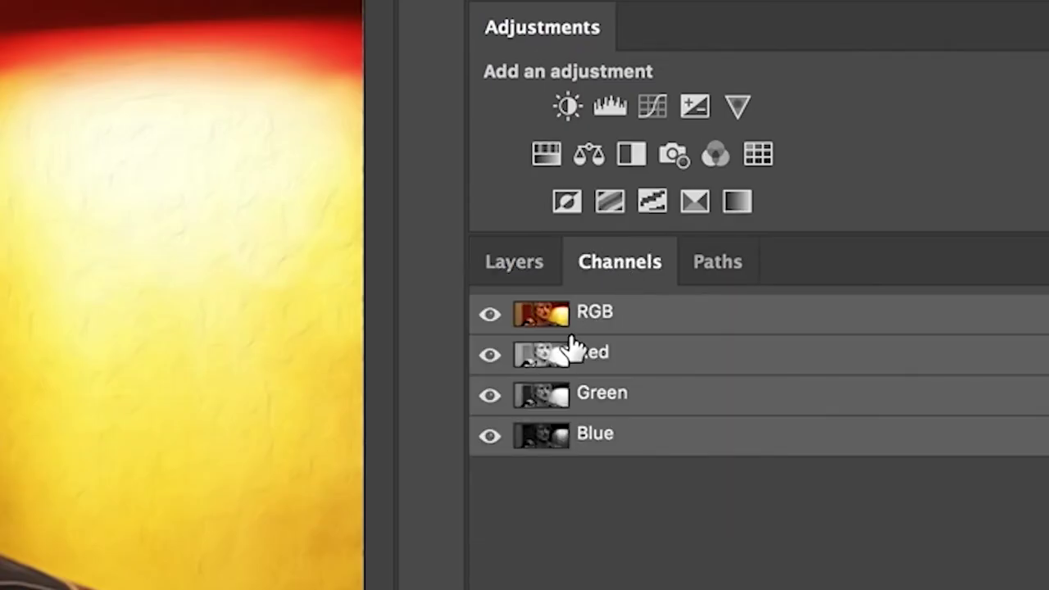
super+click(551, 318)
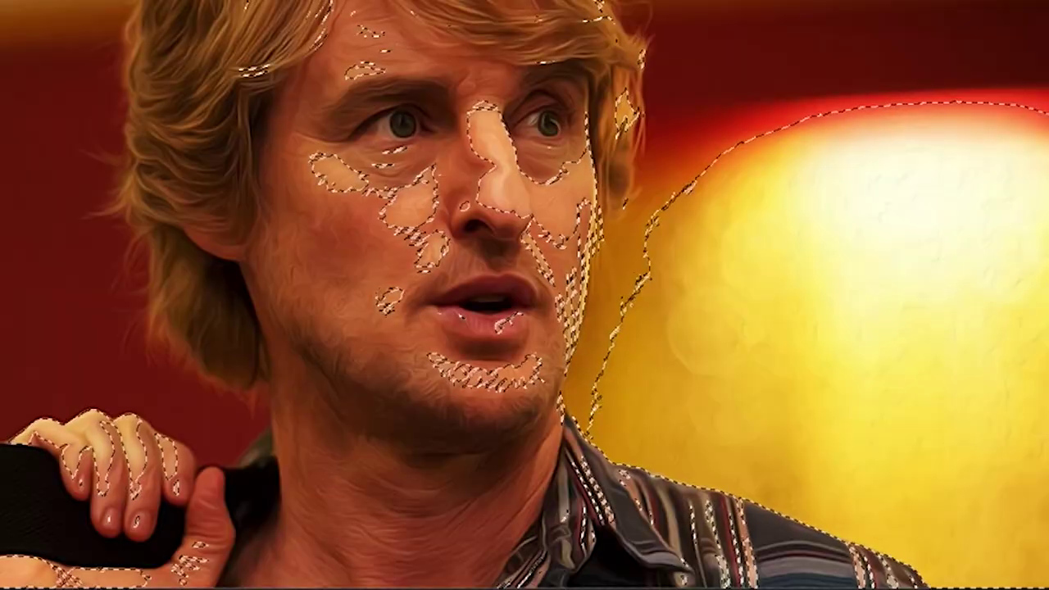
click(709, 279)
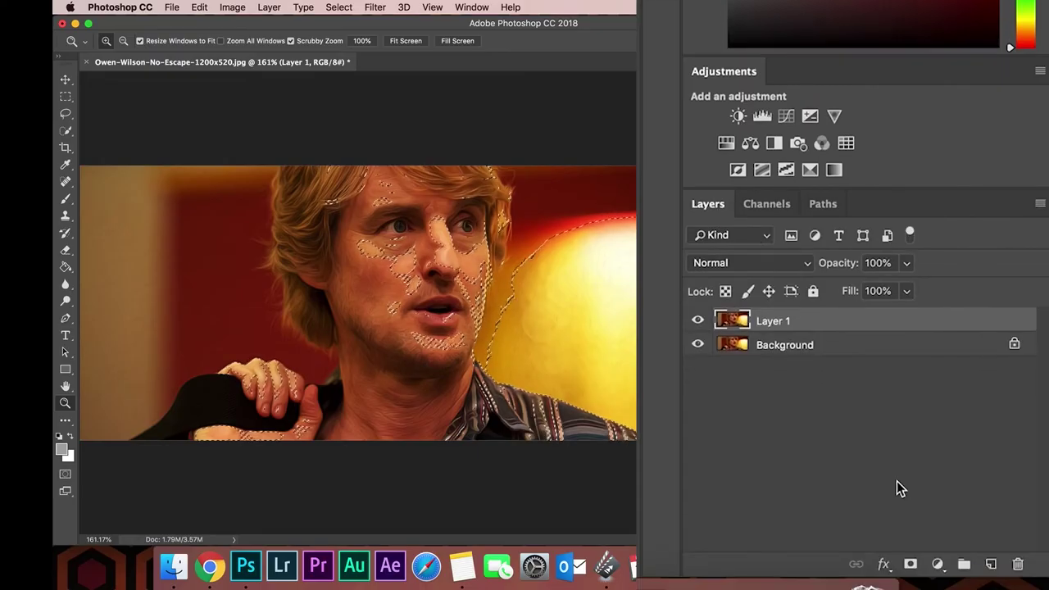
click(910, 540)
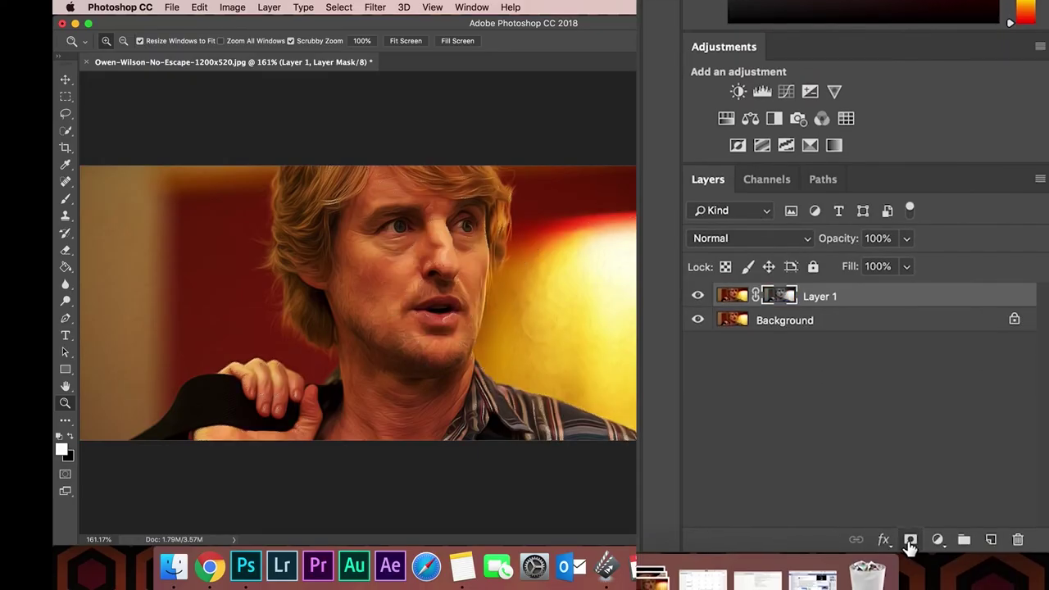
Set the masked layer's blend mode to Vivid Light and its opacity to 52%
click(740, 241)
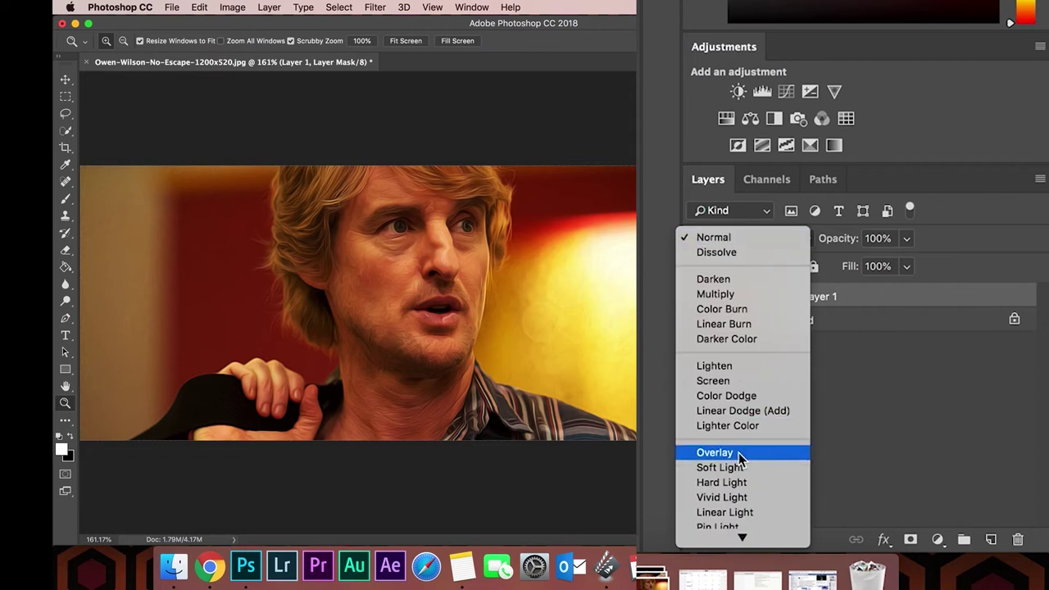
scroll(735, 513, down, 3)
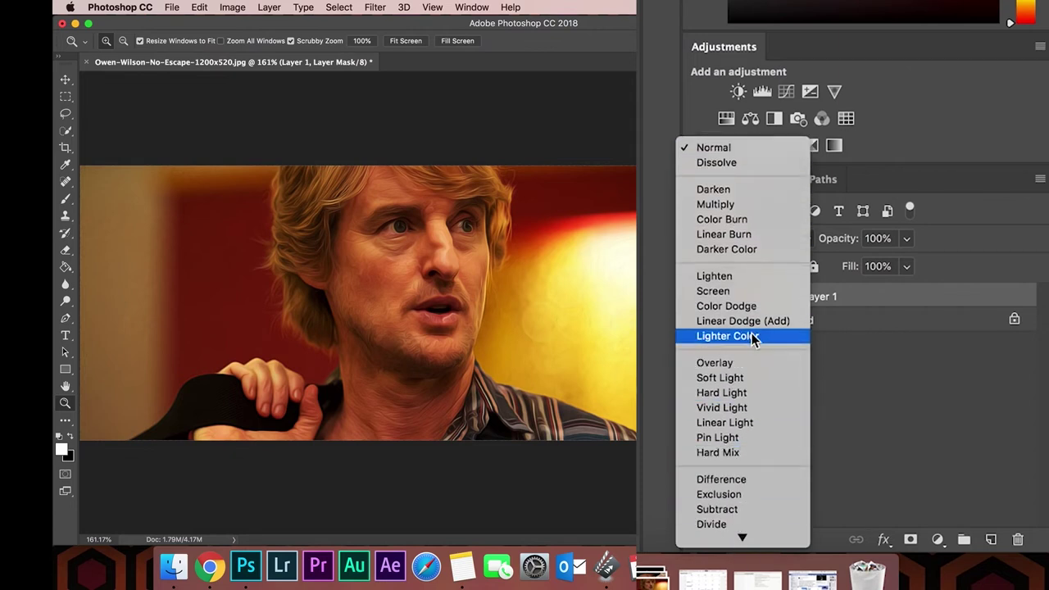
click(740, 410)
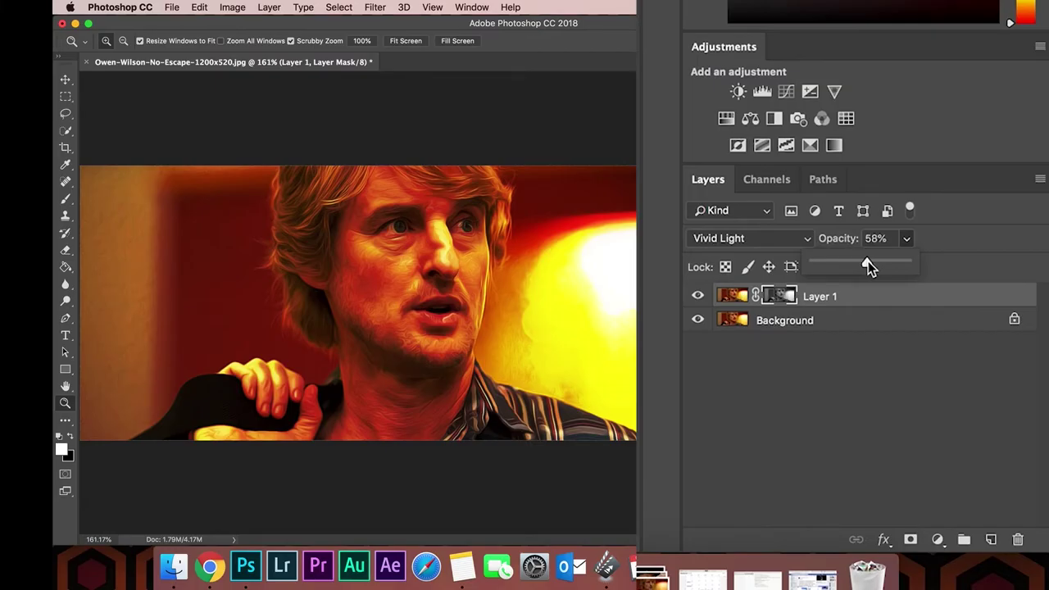
drag(865, 262, 862, 263)
click(859, 393)
Unlock the Background layer and convert it together with Layer 1 into one smart object
click(856, 323)
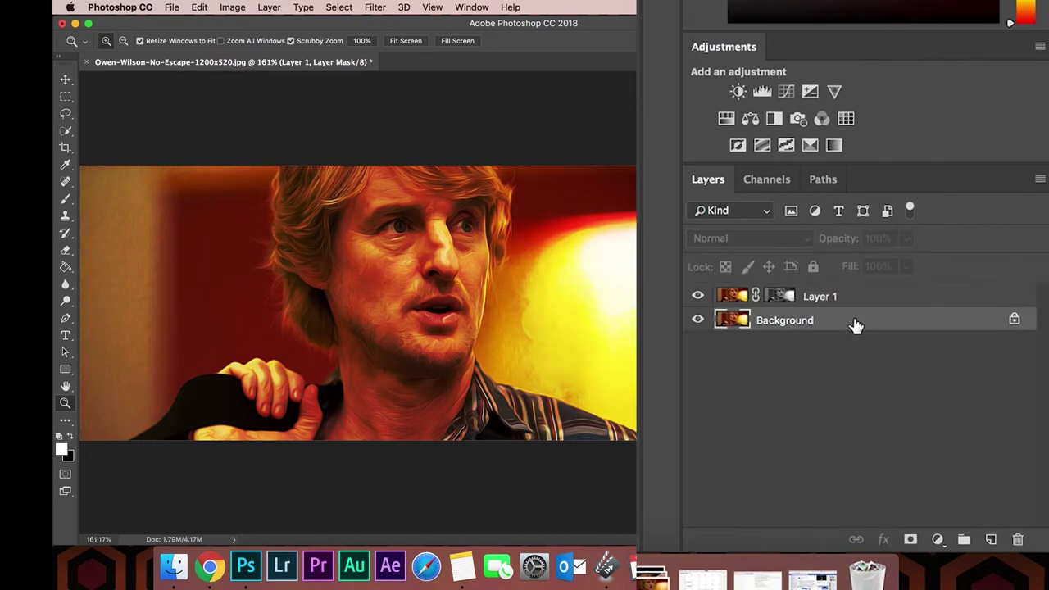
alt+double_click(856, 326)
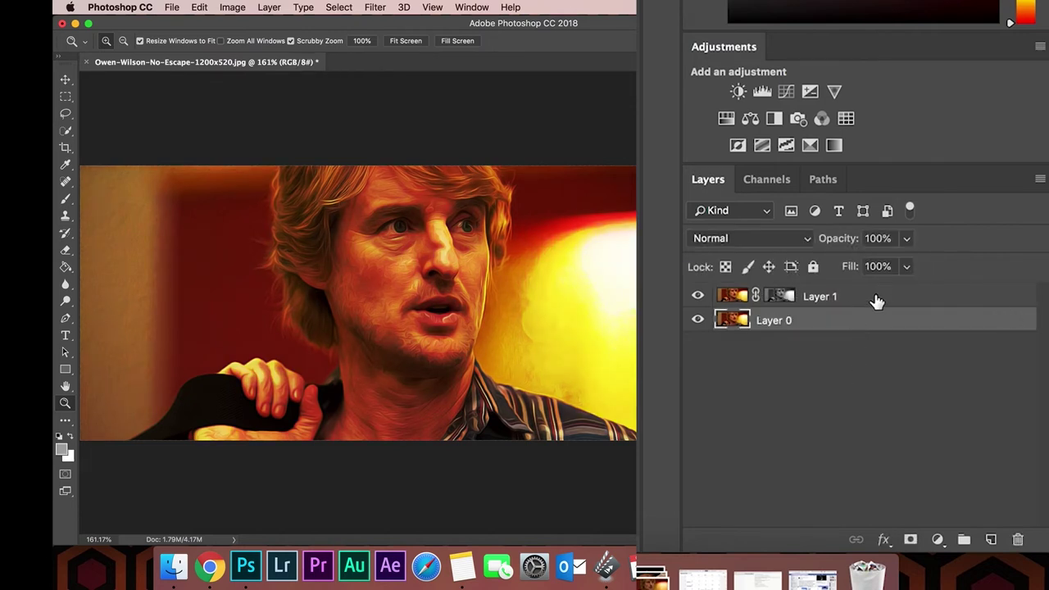
shift+click(874, 298)
right_click(881, 379)
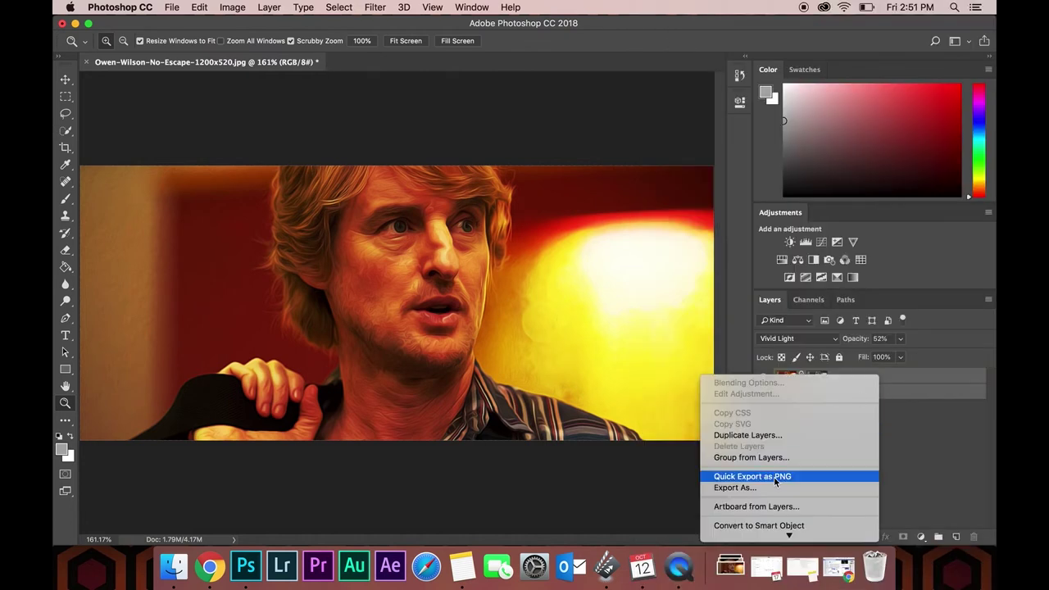
click(763, 526)
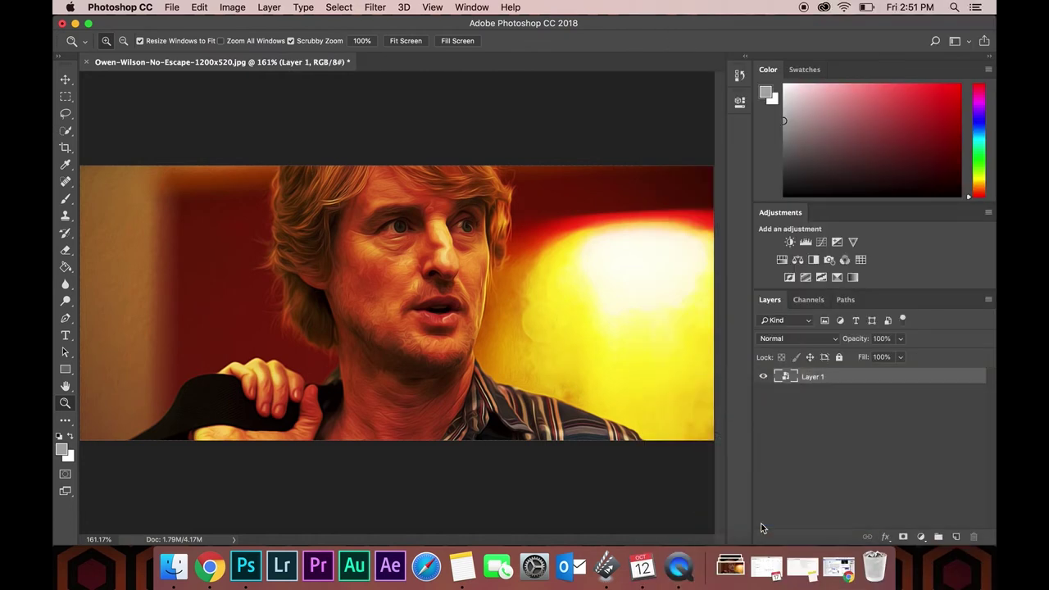
Apply the Poster Edges filter to the smart object with Edge Thickness 2, Edge Intensity 0 and a reduced Posterization
click(377, 8)
click(391, 63)
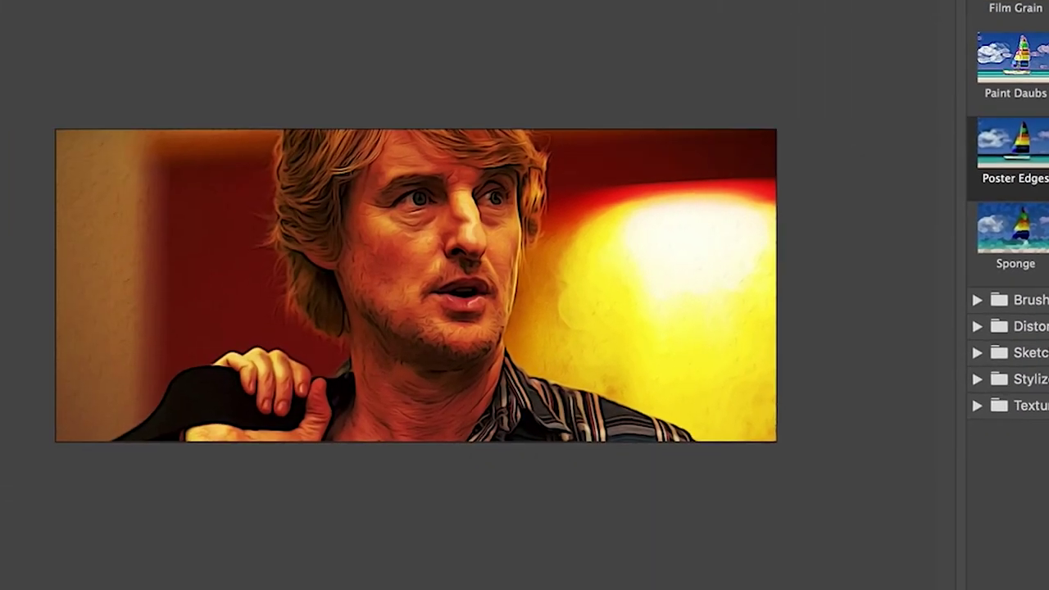
drag(804, 282, 785, 281)
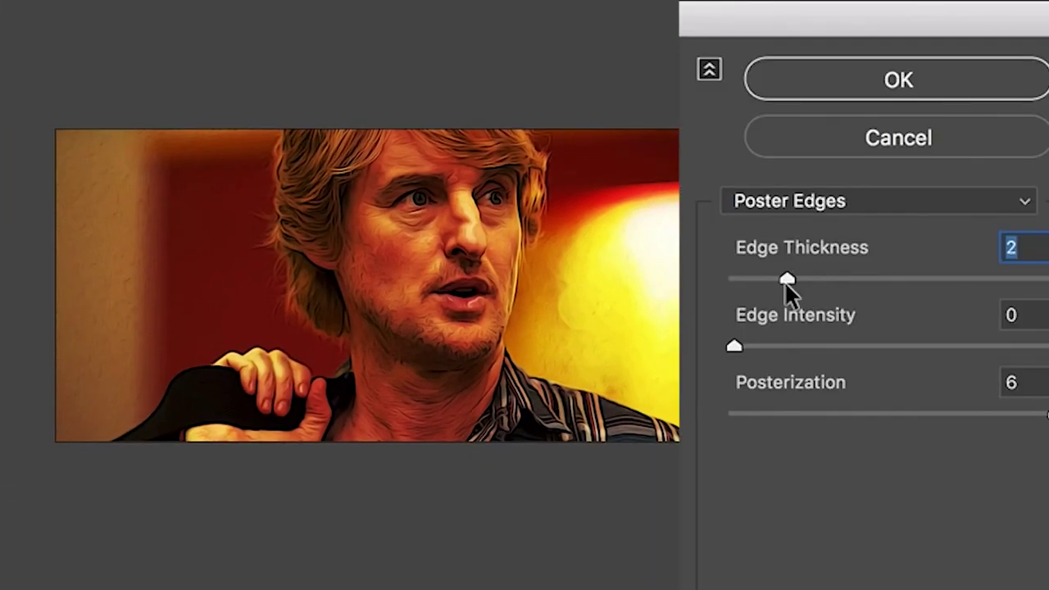
drag(736, 346, 713, 365)
key(Tab)
mouse_move(1046, 414)
mouse_down()
mouse_move(710, 421)
mouse_move(1048, 417)
mouse_up()
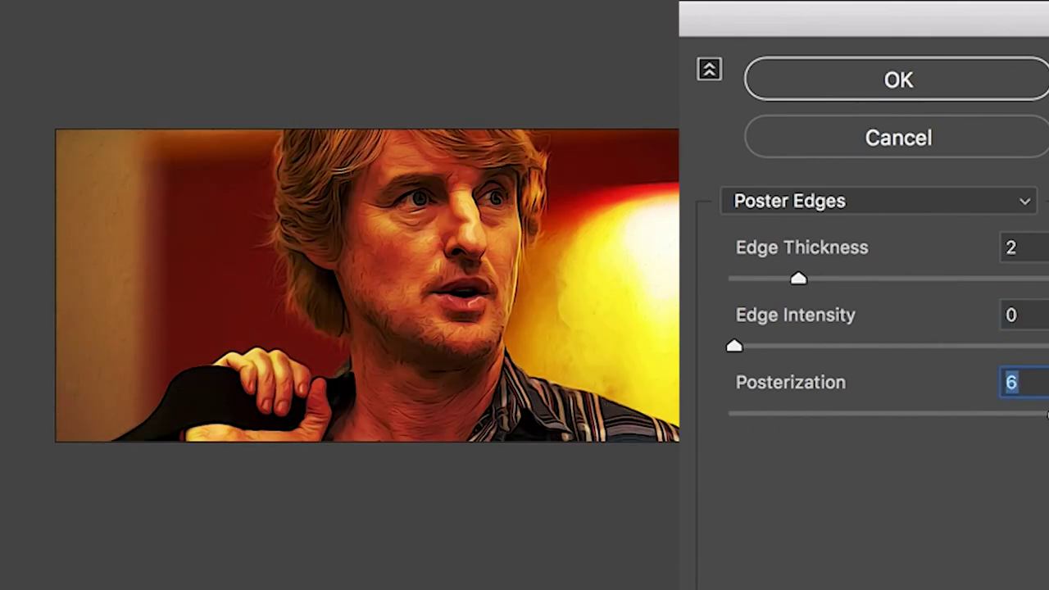
drag(844, 414, 713, 422)
click(893, 82)
Add a new layer filled with the gray foreground color and lower its opacity to 40%
key(super+shift+n)
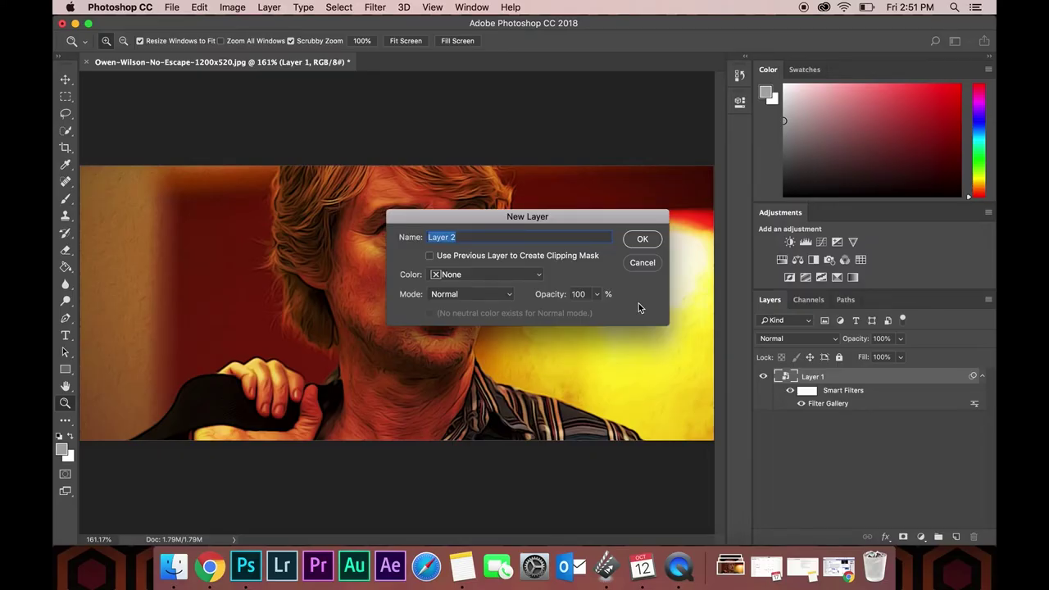
key(Return)
click(66, 268)
click(62, 447)
key(Return)
click(579, 238)
drag(900, 338, 864, 355)
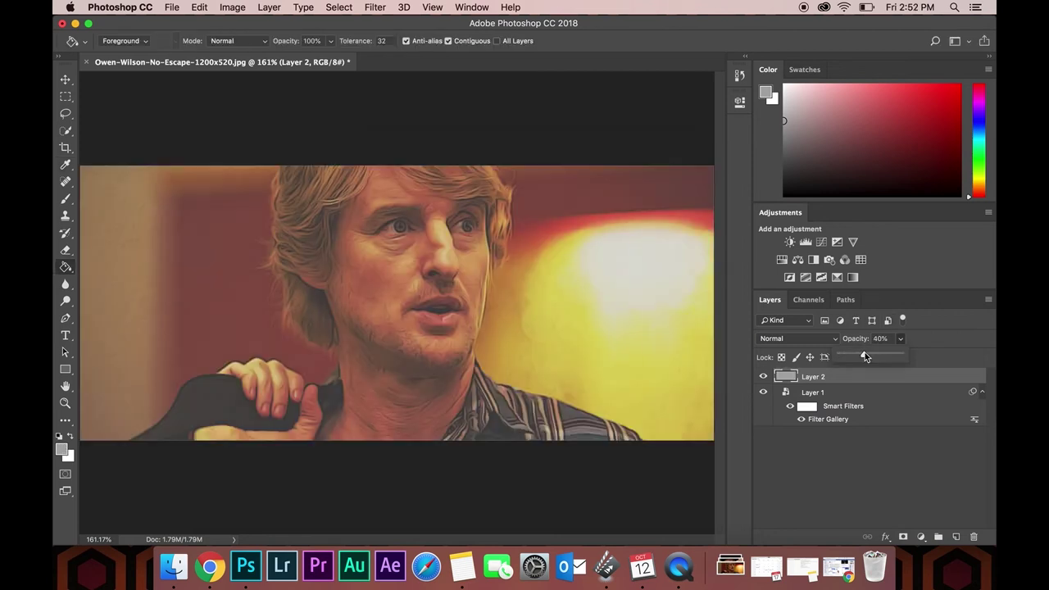
Add monochromatic Gaussian noise of about 33% to the gray layer and change the layer's blend mode
click(374, 7)
mouse_move(508, 201)
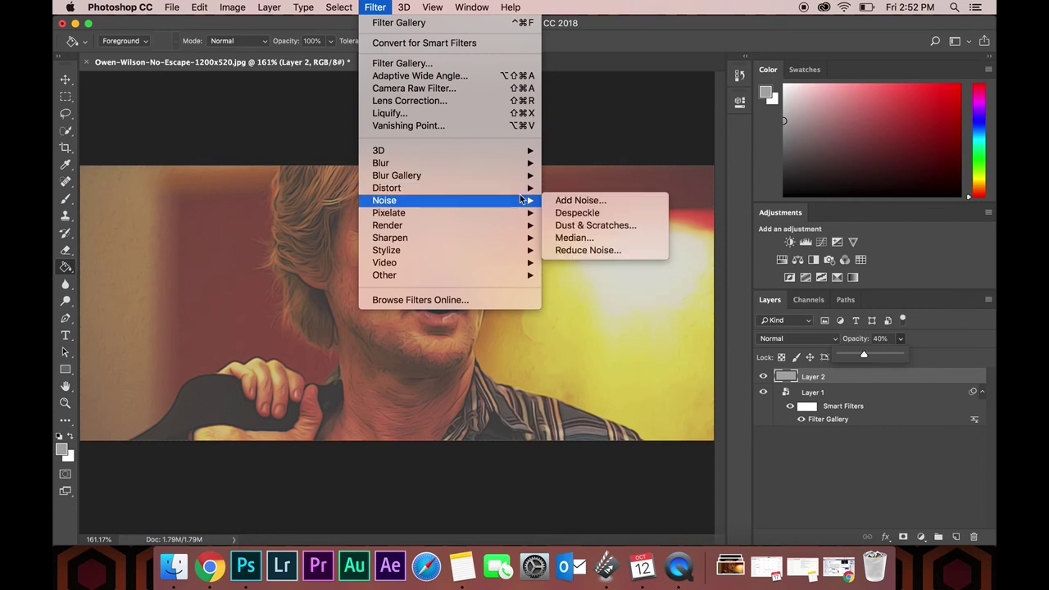
click(551, 200)
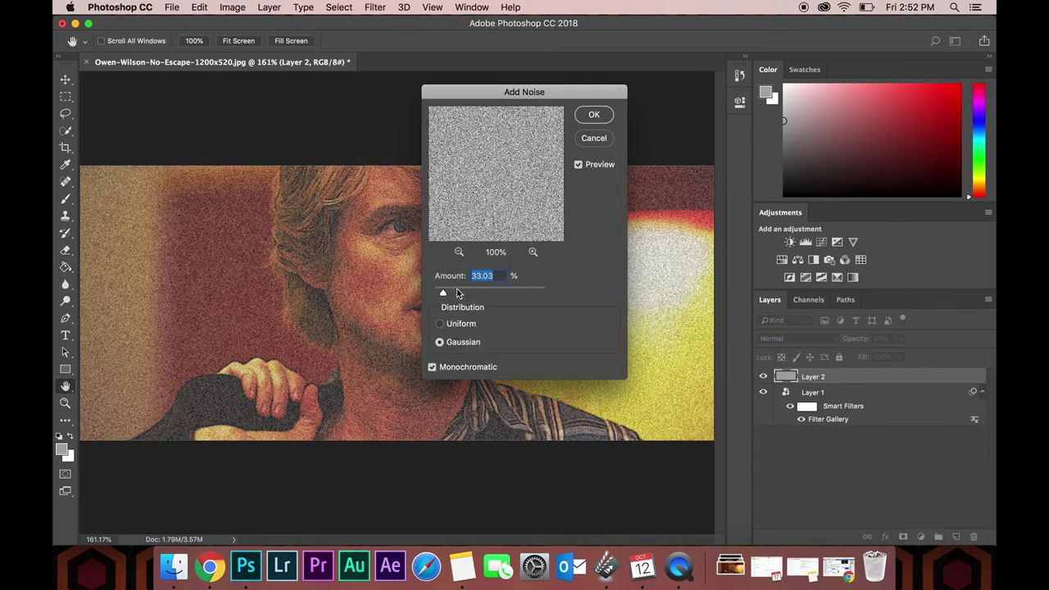
drag(444, 294, 444, 296)
click(594, 114)
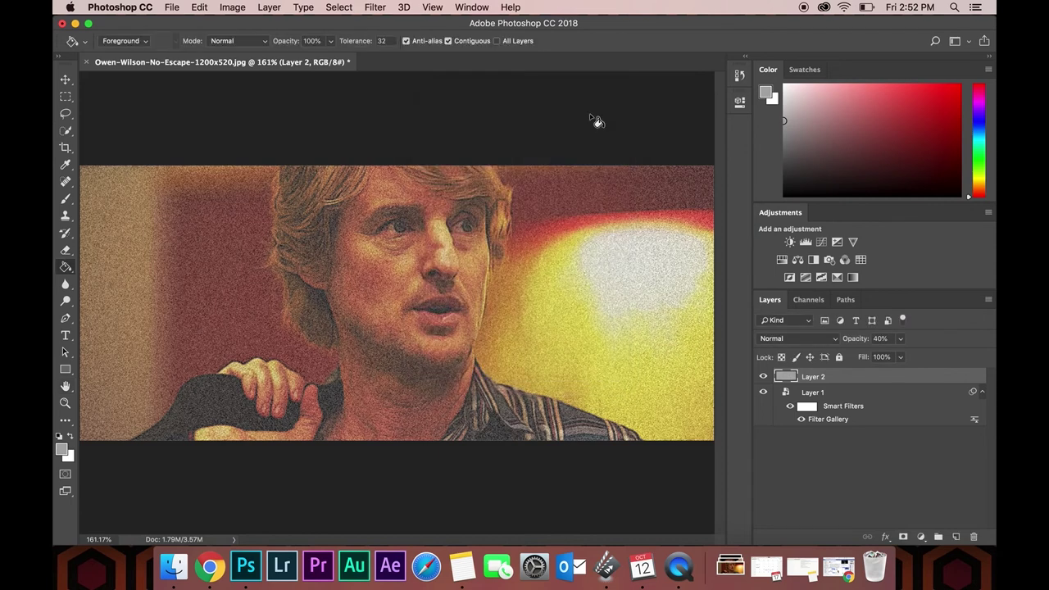
click(771, 341)
click(775, 480)
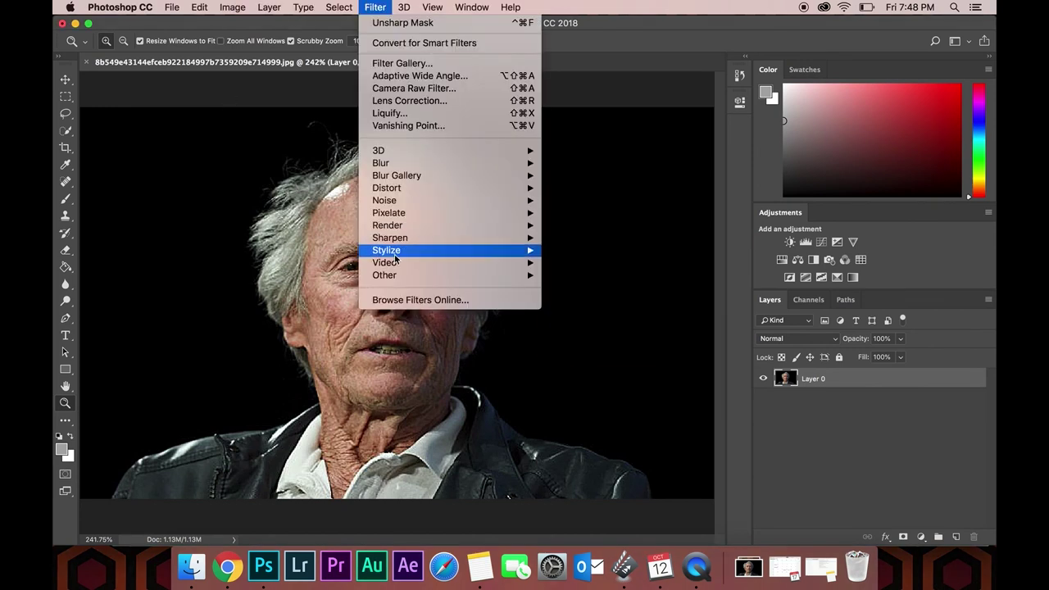
Open the Oil Paint filter for Layer 0 of the second portrait
click(578, 301)
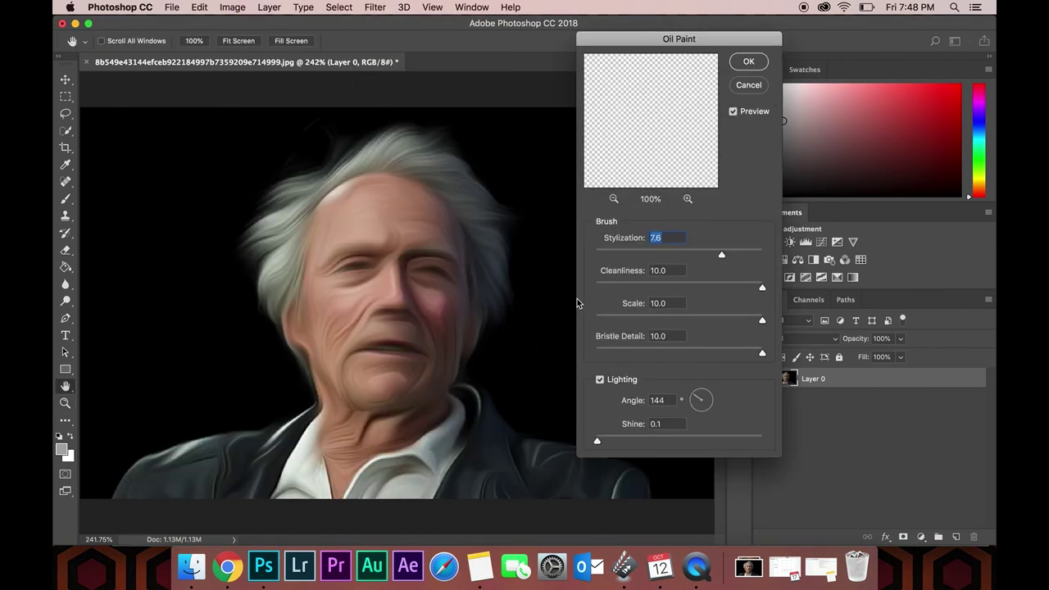